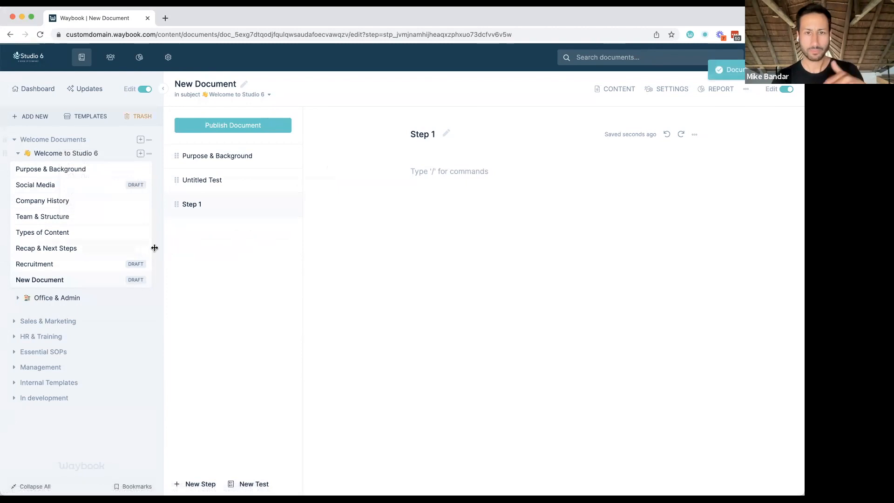
Step: Delete the Recruitment draft, and remove the Untitled Test and Step 1 from New Document
{"action": "left_click", "coordinate": [142, 249]}
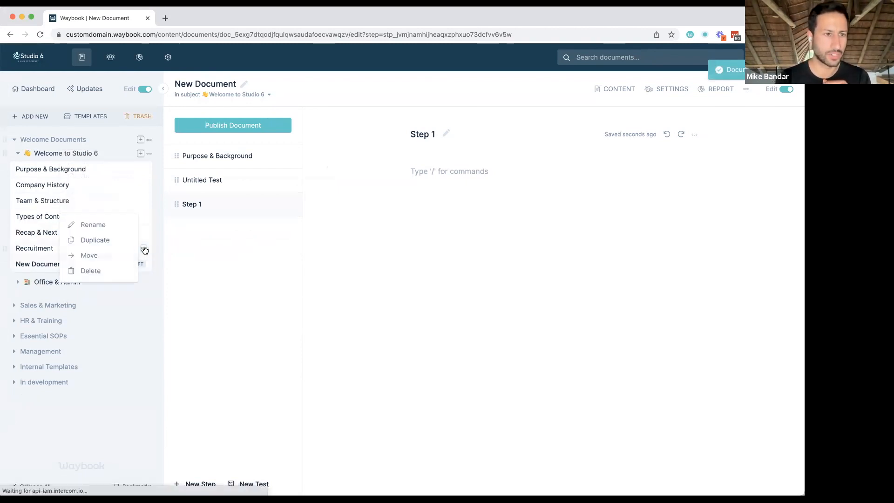
{"action": "left_click", "coordinate": [105, 273]}
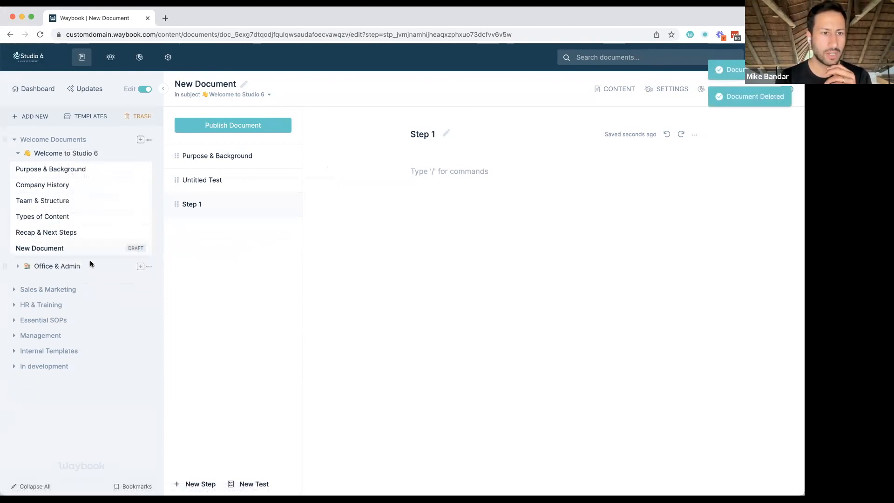
{"action": "left_click", "coordinate": [288, 180]}
{"action": "left_click", "coordinate": [276, 208]}
{"action": "left_click", "coordinate": [289, 181]}
{"action": "left_click", "coordinate": [243, 207]}
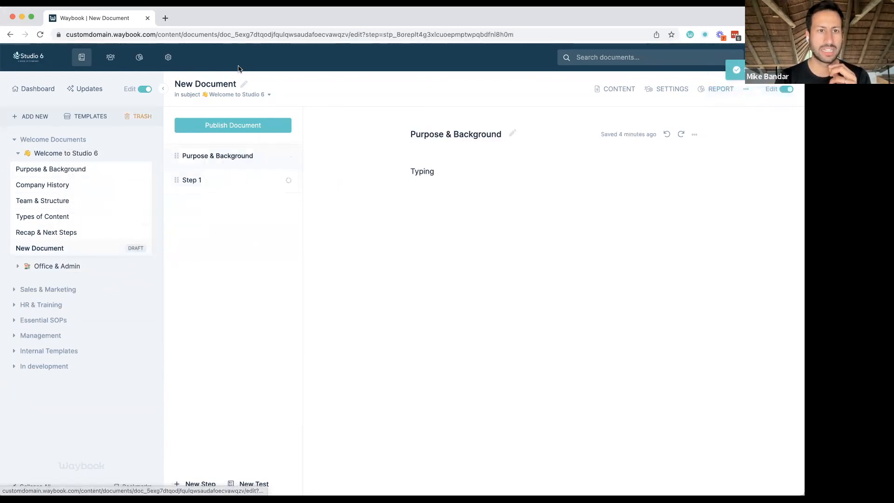
Step: Rename the New Document draft as "Waybook Ai Example"
{"action": "double_click", "coordinate": [210, 82]}
{"action": "key", "text": "super+a"}
{"action": "type", "text": "Way"}
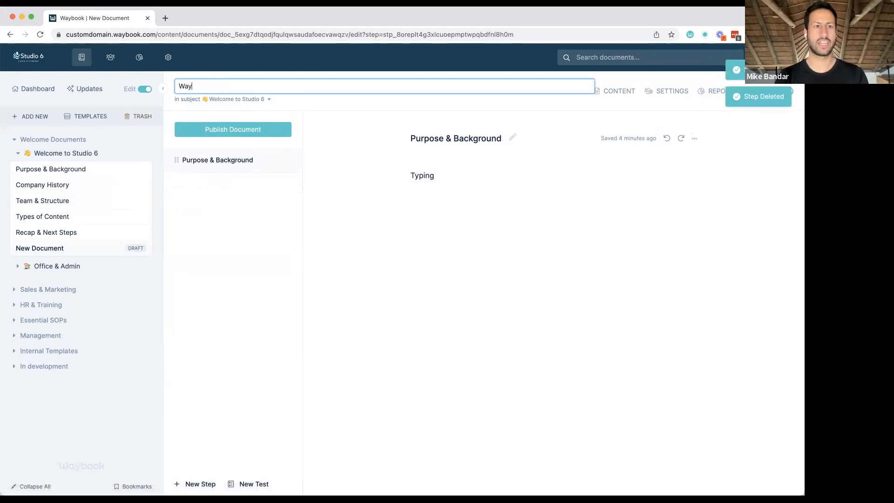
{"action": "type", "text": "book Ai Example"}
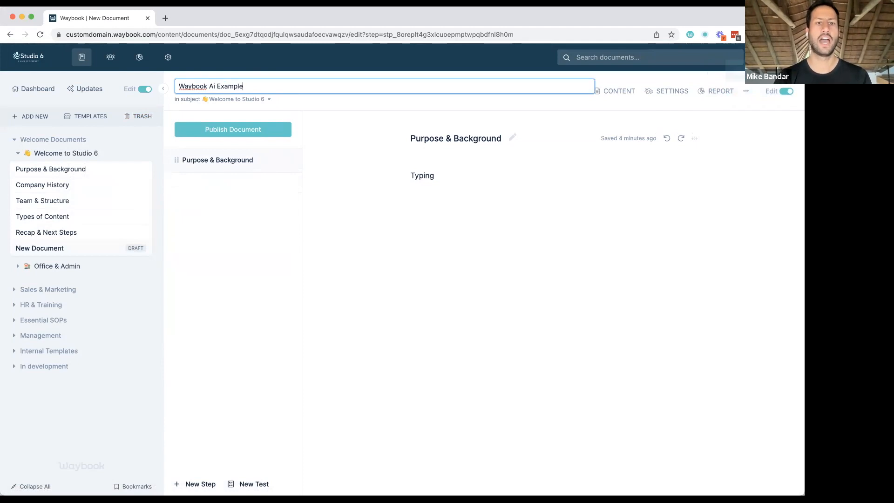
{"action": "key", "text": "Return"}
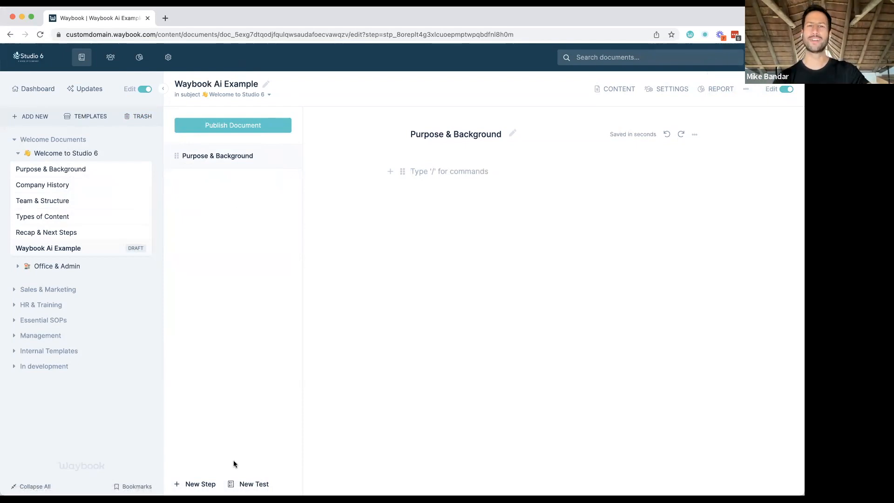
Step: Start the AI Writer for this document and set the content type to "a standard operating procedure document"
{"action": "mouse_move", "coordinate": [205, 484]}
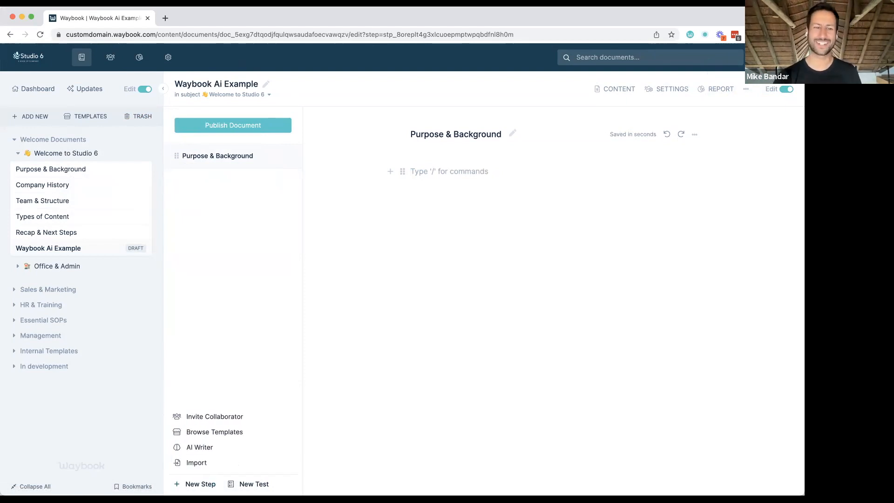
{"action": "left_click", "coordinate": [200, 447]}
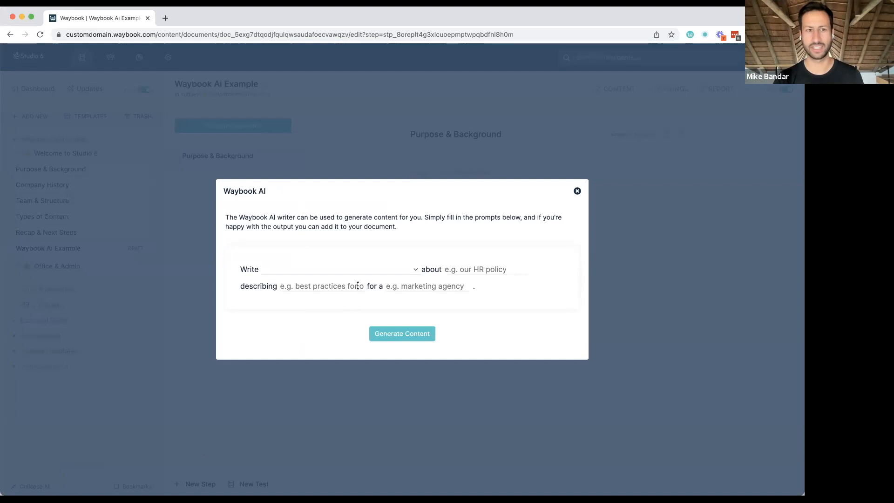
{"action": "left_click", "coordinate": [298, 265]}
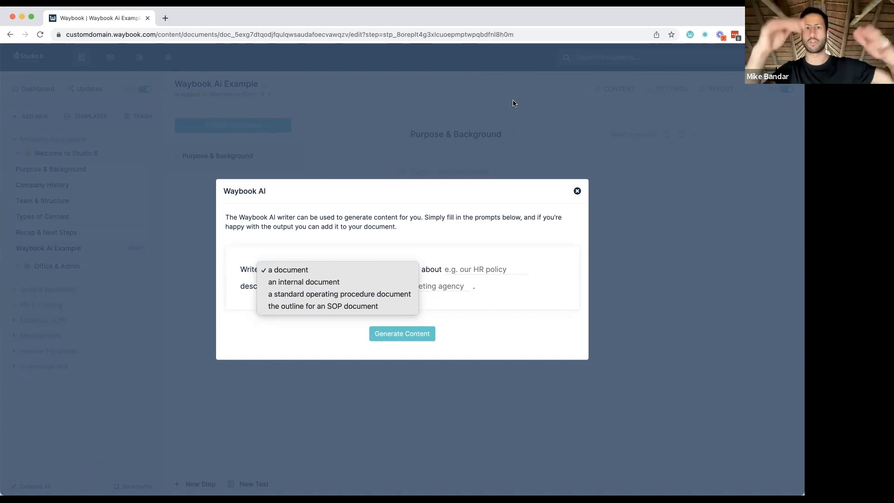
{"action": "left_click", "coordinate": [493, 281]}
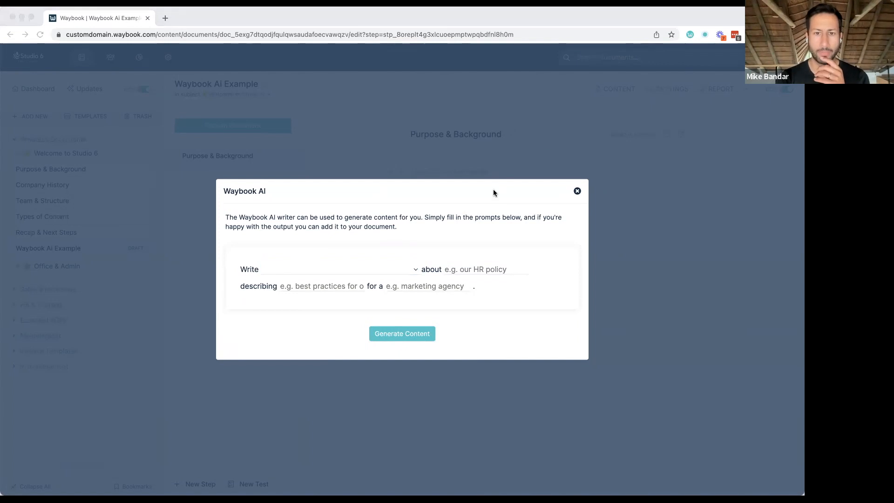
{"action": "left_click", "coordinate": [339, 264]}
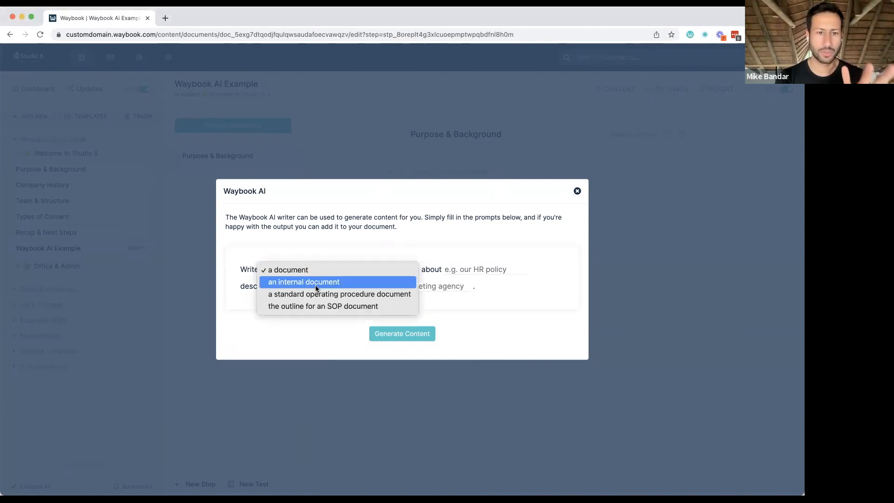
{"action": "left_click", "coordinate": [312, 293]}
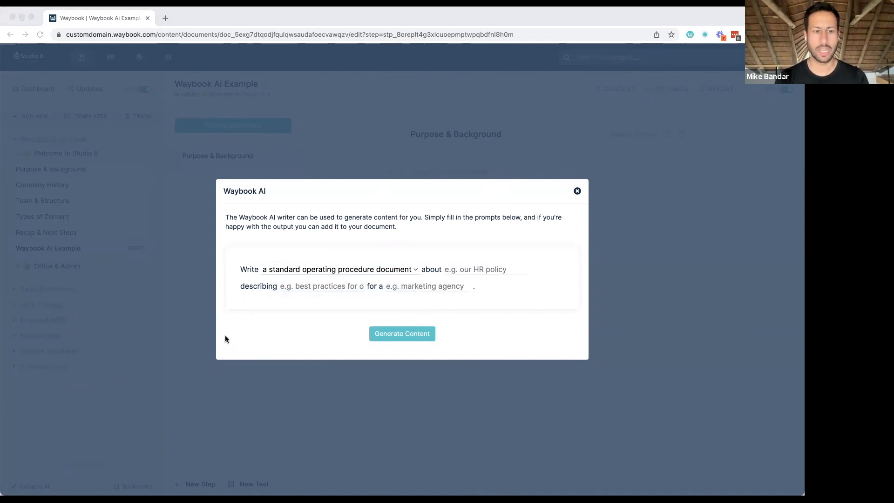
Step: Set the prompt's topic to "Security Procedures" and paste a description about the core steps employees take to ensure shop security
{"action": "left_click", "coordinate": [470, 266]}
{"action": "type", "text": "Security Procedures"}
{"action": "key", "text": "super+Tab"}
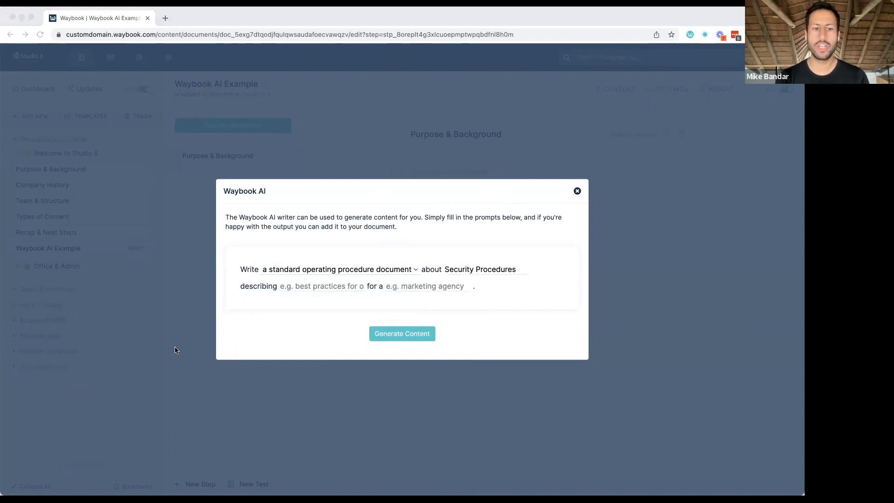
{"action": "left_click", "coordinate": [342, 286]}
{"action": "key", "text": "super+Tab"}
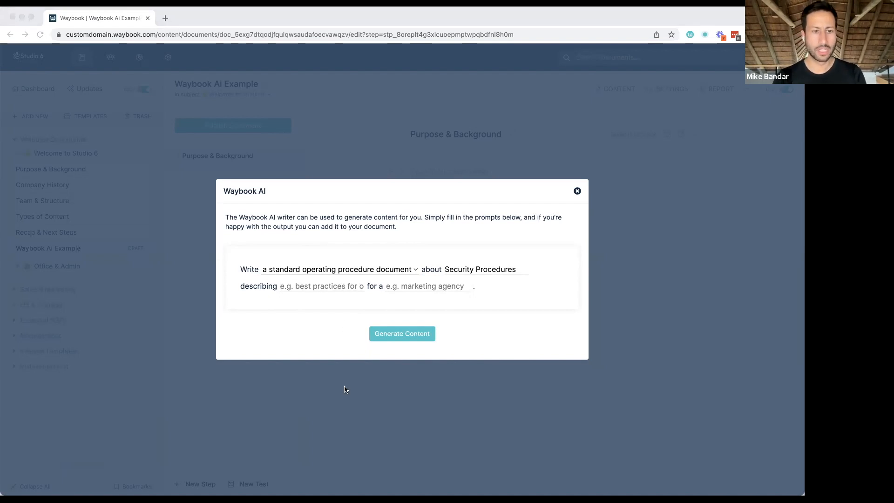
{"action": "key", "text": "super+Tab"}
{"action": "key", "text": "super+v"}
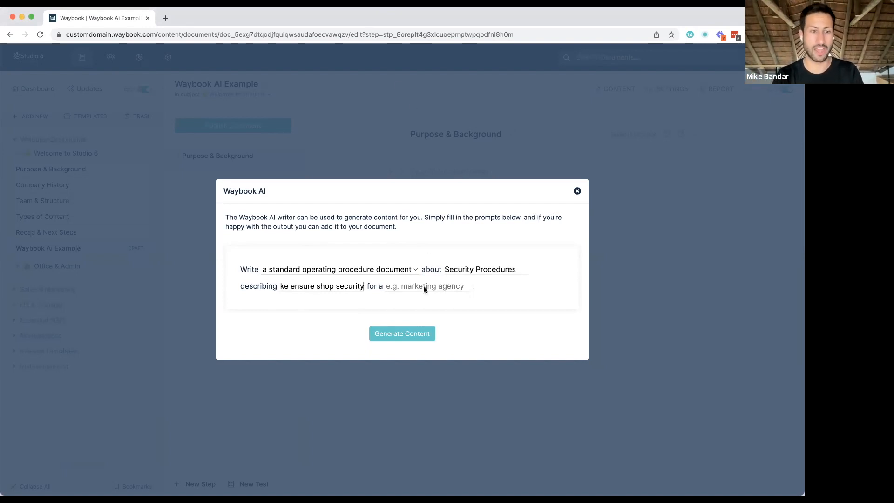
{"action": "left_click", "coordinate": [175, 360]}
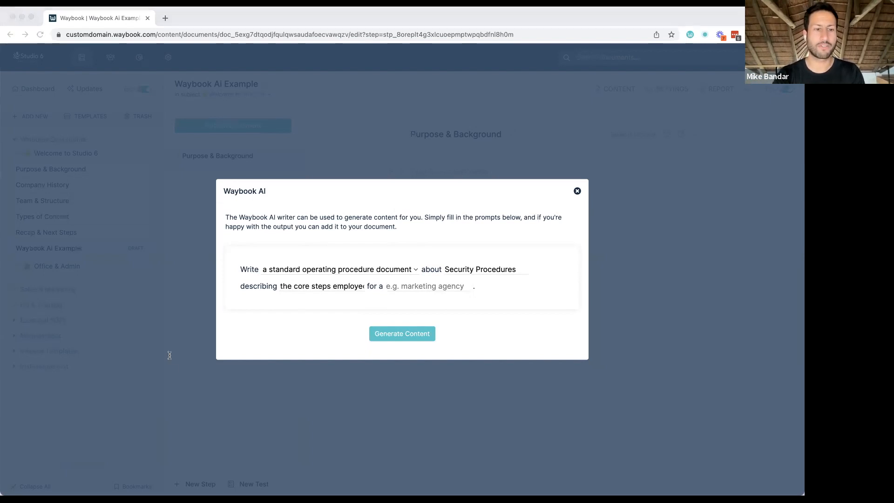
Step: Set the business type in the prompt to "chocolate shop" and generate the content
{"action": "left_click", "coordinate": [386, 286]}
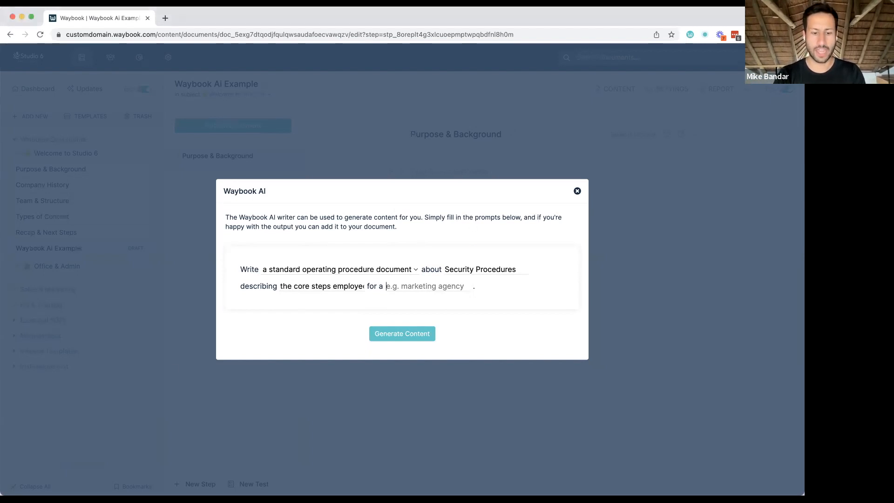
{"action": "type", "text": "a chocolatr"}
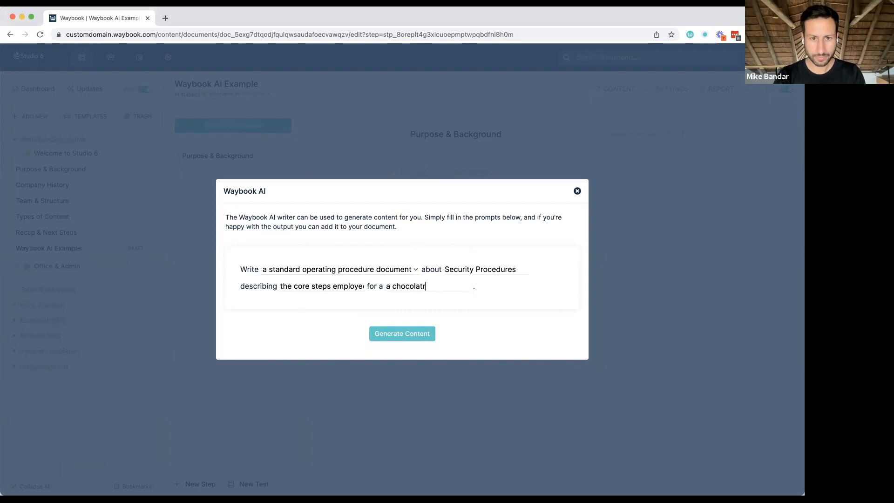
{"action": "key", "text": "BackSpace"}
{"action": "key", "text": "BackSpace"}
{"action": "key", "text": "End"}
{"action": "key", "text": "BackSpace"}
{"action": "type", "text": "e shop"}
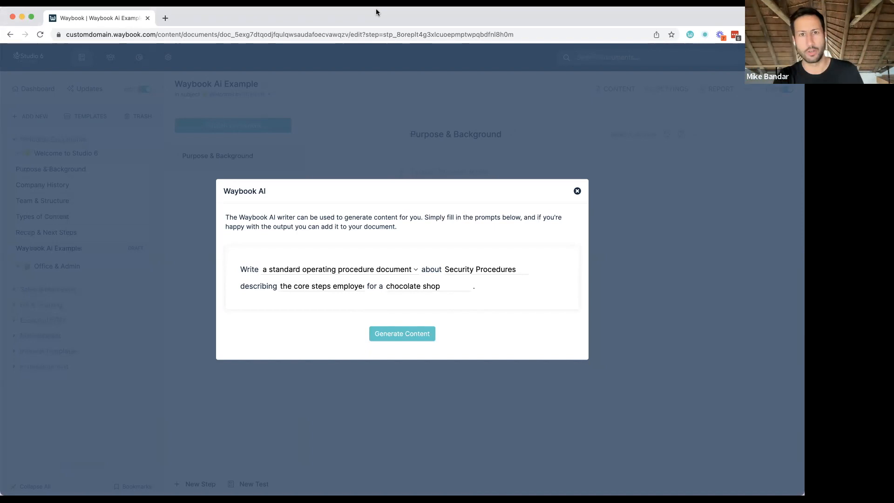
{"action": "left_click", "coordinate": [415, 335]}
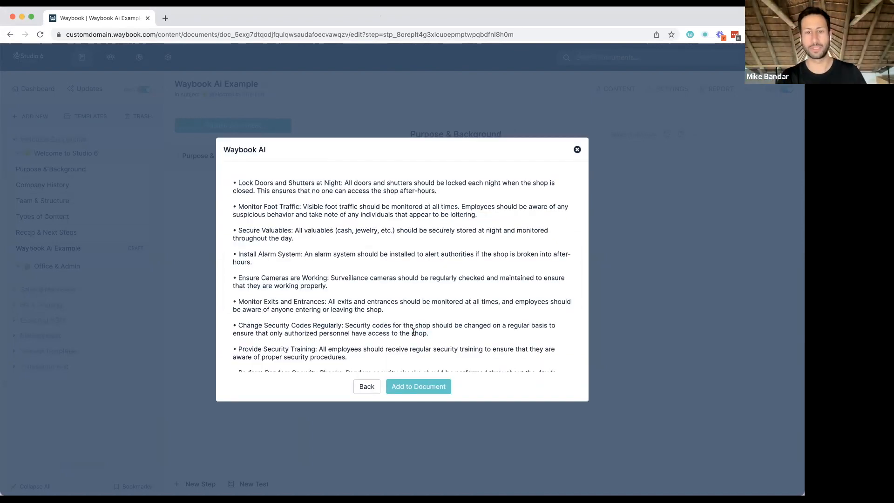
Step: Review the generated list of security procedures and add it to the document
{"action": "scroll", "coordinate": [460, 291], "scroll_direction": "down", "scroll_amount": 1}
{"action": "scroll", "coordinate": [459, 292], "scroll_direction": "up", "scroll_amount": 1}
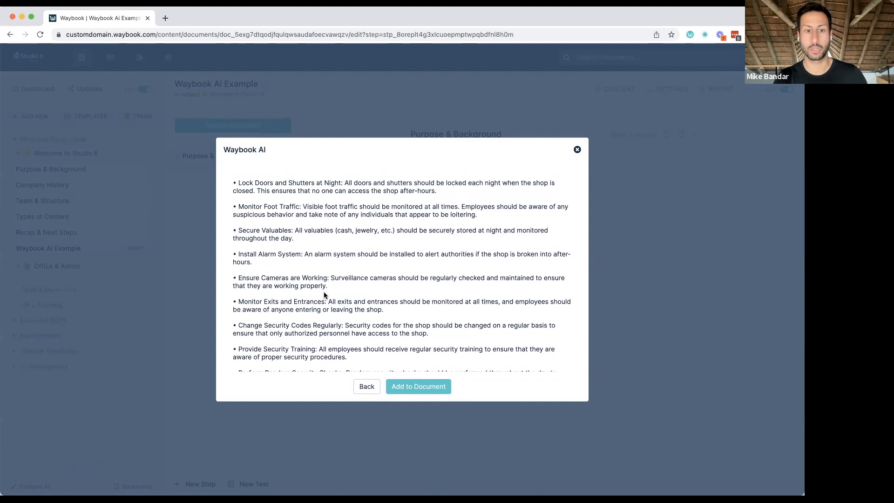
{"action": "scroll", "coordinate": [343, 301], "scroll_direction": "down", "scroll_amount": 2}
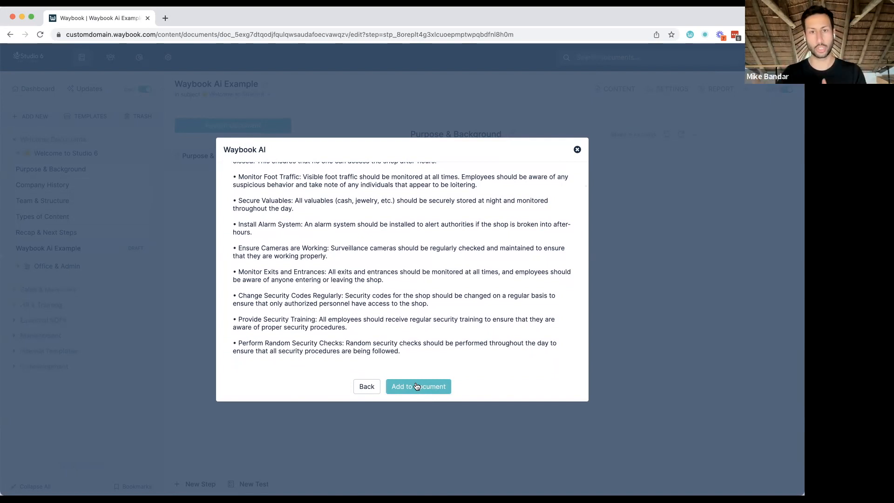
{"action": "scroll", "coordinate": [451, 313], "scroll_direction": "up", "scroll_amount": 1}
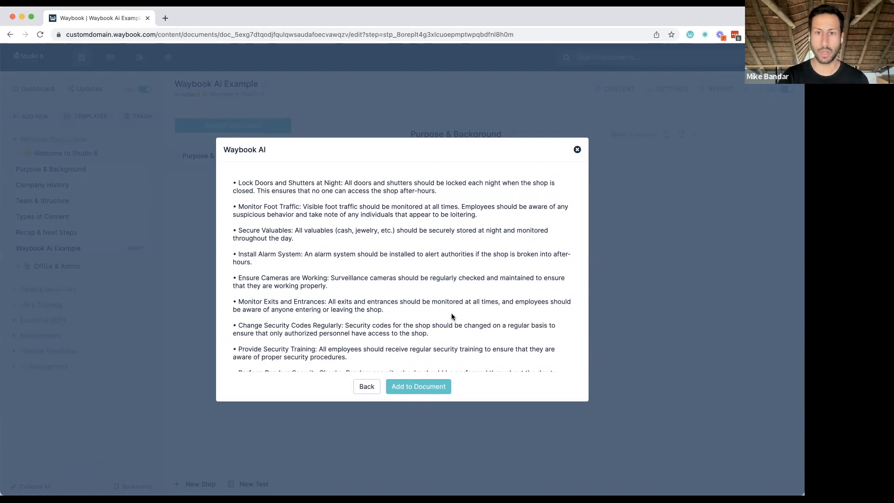
{"action": "scroll", "coordinate": [451, 316], "scroll_direction": "down", "scroll_amount": 1}
{"action": "scroll", "coordinate": [528, 192], "scroll_direction": "up", "scroll_amount": 1}
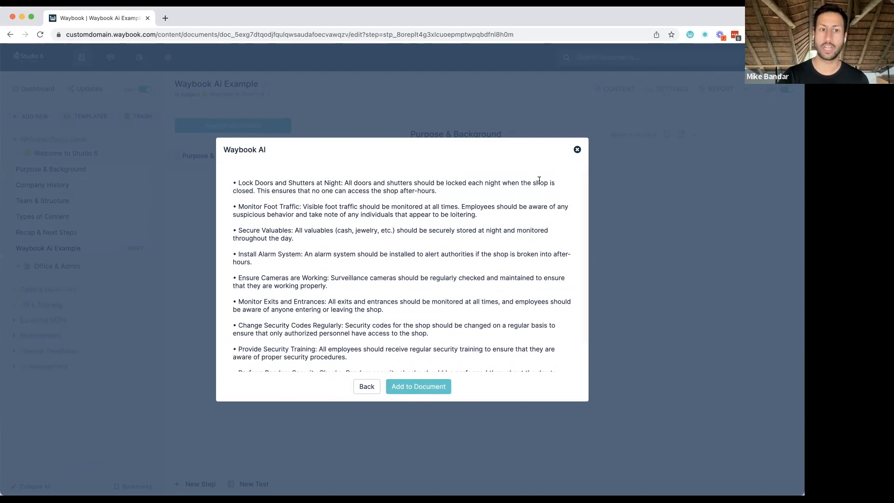
{"action": "scroll", "coordinate": [471, 247], "scroll_direction": "down", "scroll_amount": 1}
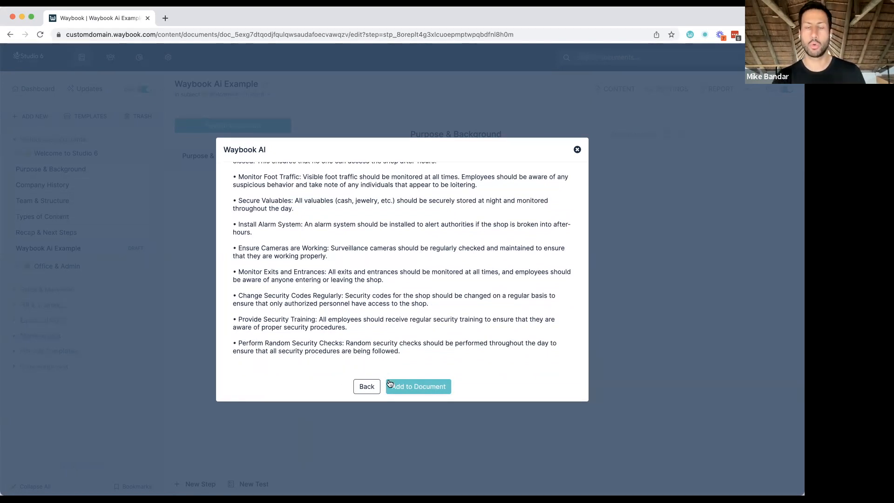
{"action": "left_click", "coordinate": [424, 389]}
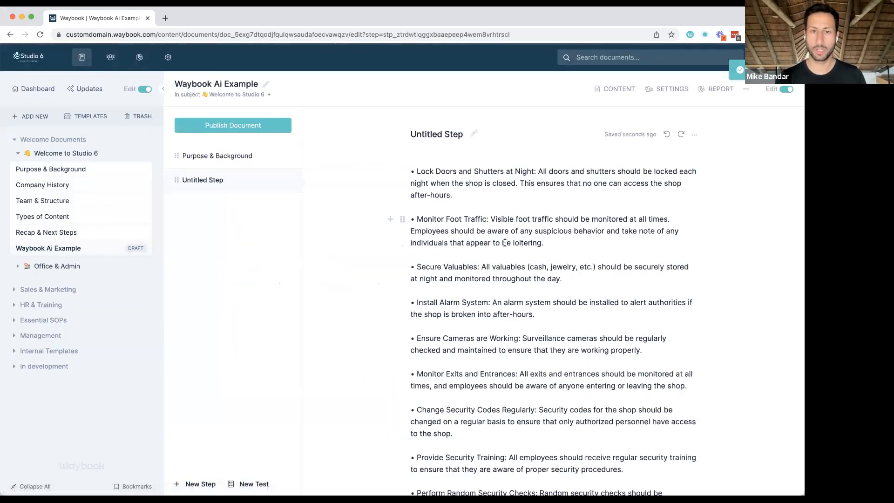
Step: Delete the "Monitor Foot Traffic" paragraph from the generated step
{"action": "scroll", "coordinate": [504, 242], "scroll_direction": "down", "scroll_amount": 2}
{"action": "scroll", "coordinate": [504, 242], "scroll_direction": "up", "scroll_amount": 2}
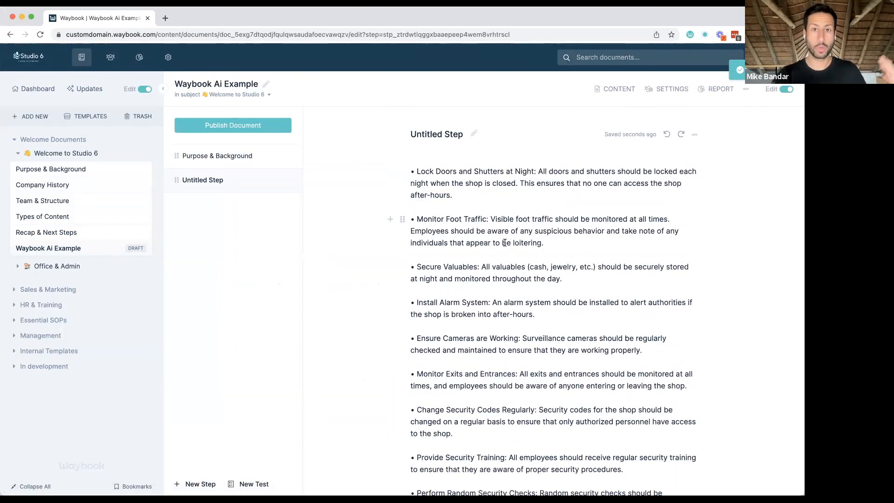
{"action": "left_click", "coordinate": [484, 208]}
{"action": "key", "text": "Down"}
{"action": "triple_click", "coordinate": [450, 221]}
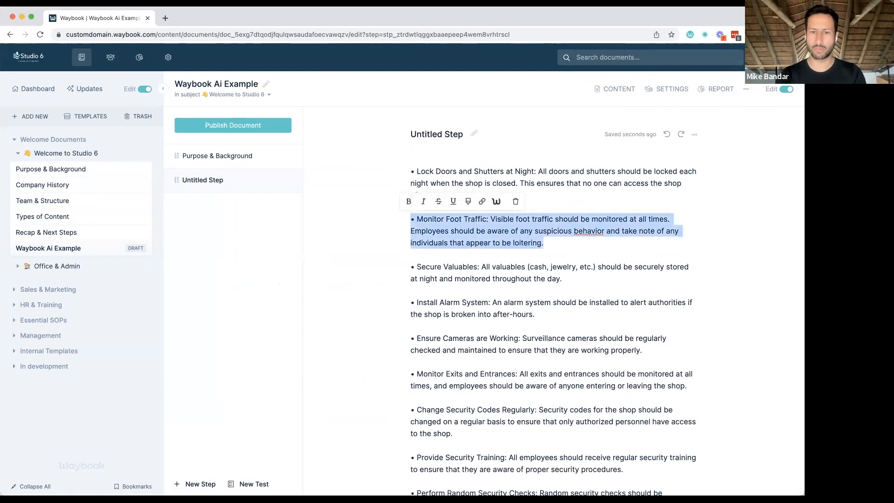
{"action": "key", "text": "BackSpace"}
Step: Split the content from the "Install Alarm System" paragraph onward into a new step and title it "Alarm System"
{"action": "left_click", "coordinate": [402, 254]}
{"action": "left_click", "coordinate": [438, 279]}
{"action": "left_click", "coordinate": [432, 134]}
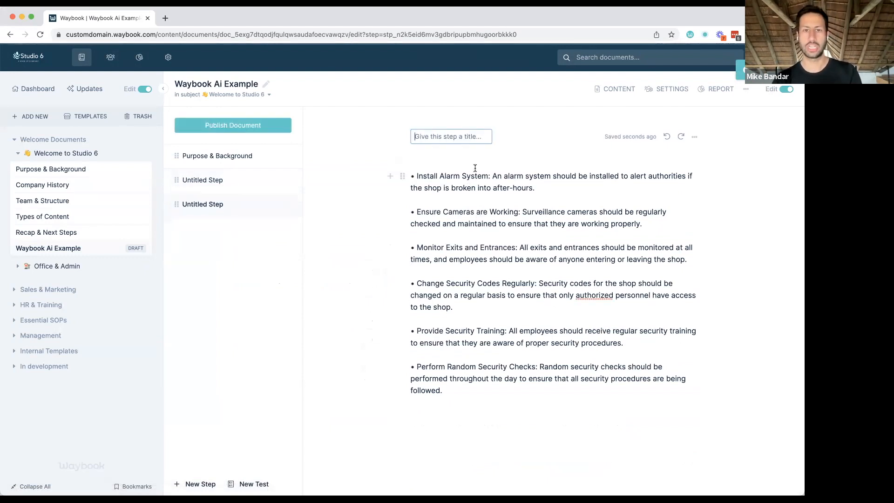
{"action": "type", "text": "Alarm Syst"}
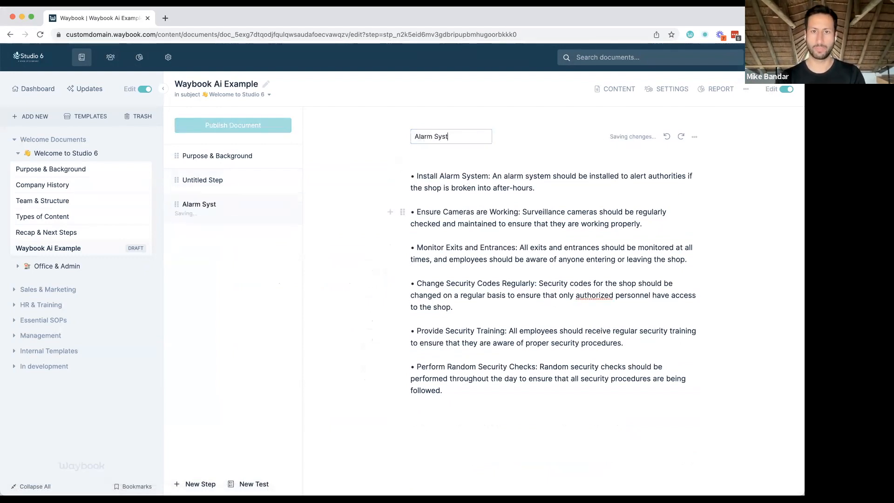
{"action": "type", "text": "em"}
{"action": "key", "text": "Return"}
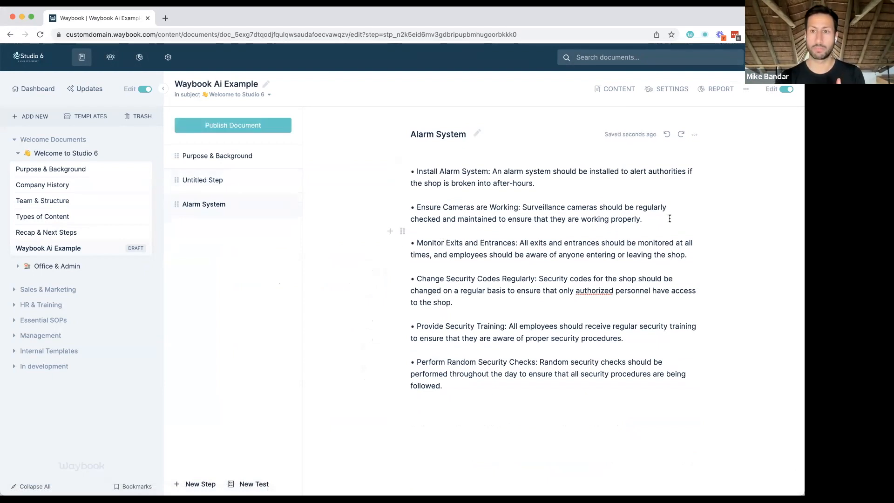
Step: Start the AI Writer again and set the content type to "the outline for an SOP document"
{"action": "mouse_move", "coordinate": [191, 481]}
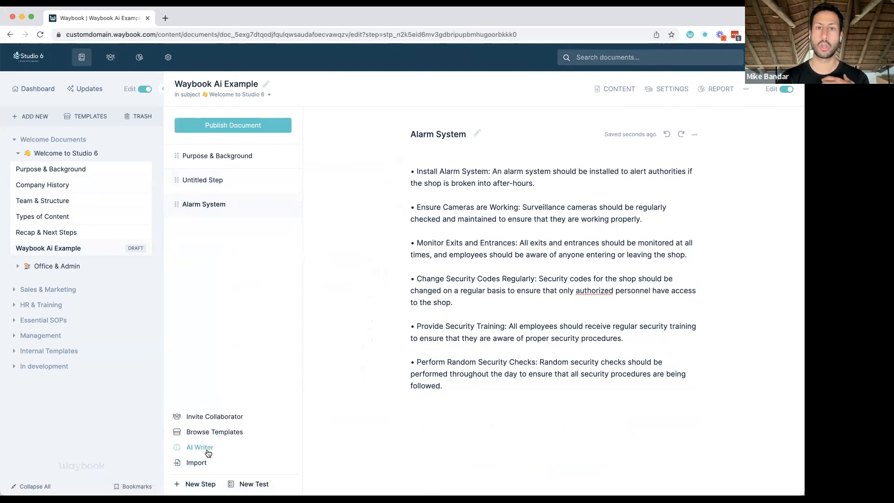
{"action": "left_click", "coordinate": [208, 451]}
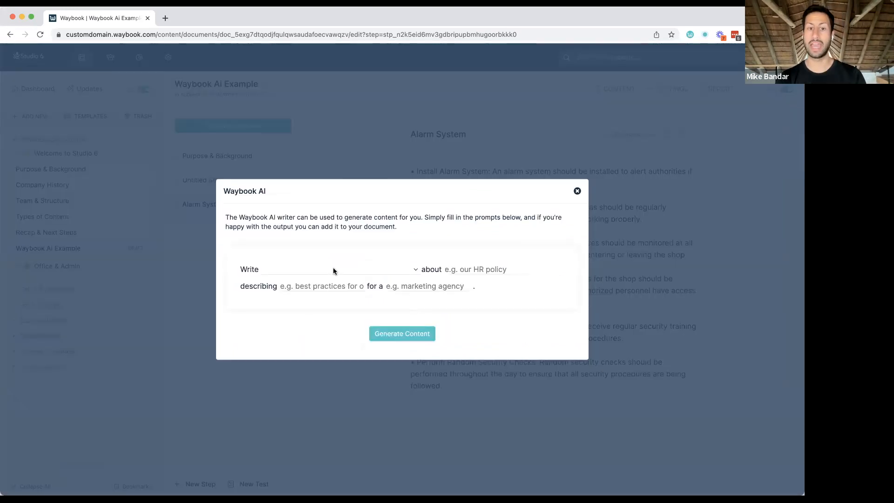
{"action": "left_click", "coordinate": [333, 269]}
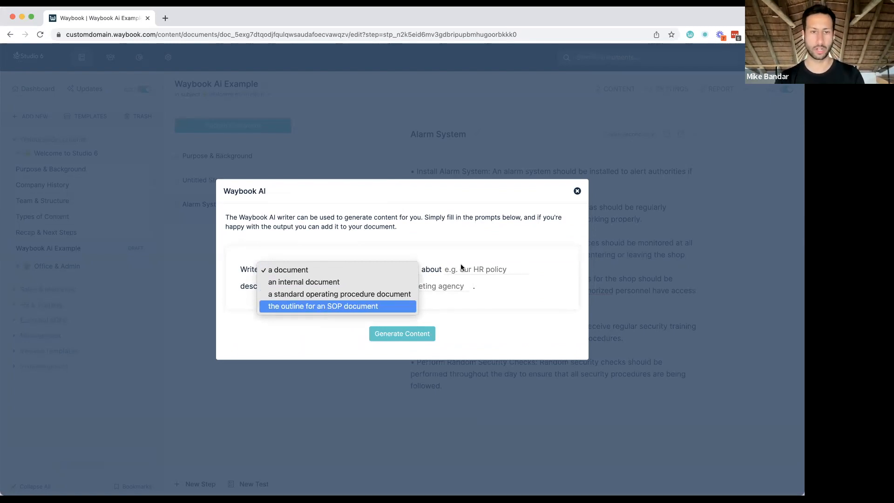
{"action": "key", "text": "Return"}
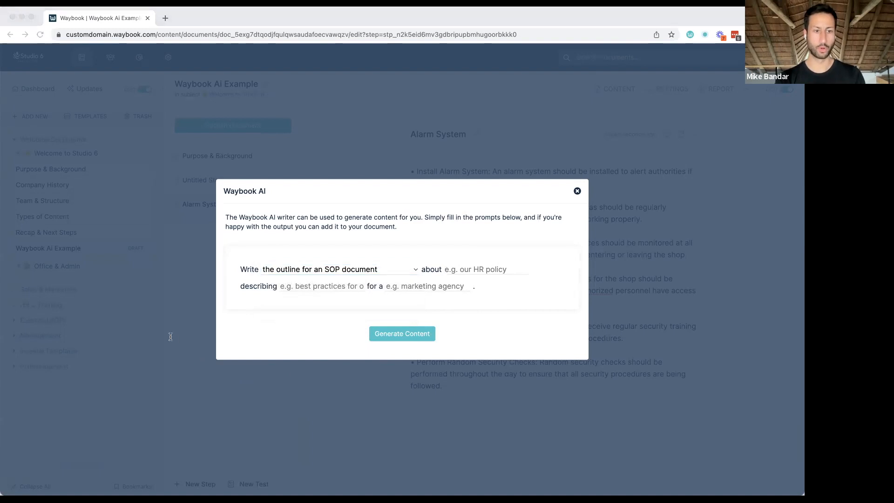
Step: Fill in the AI prompt about "Security Procedures", describing "the core steps employees should take to ensure shop security", for a "chocolate shop"
{"action": "key", "text": "super+Tab"}
{"action": "type", "text": "Security Procedures"}
{"action": "key", "text": "Tab"}
{"action": "key", "text": "super+Tab"}
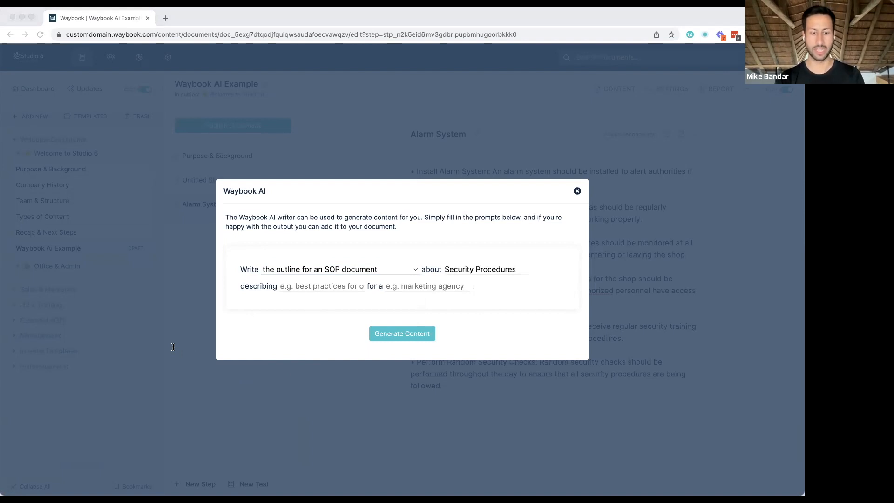
{"action": "key", "text": "super+Tab"}
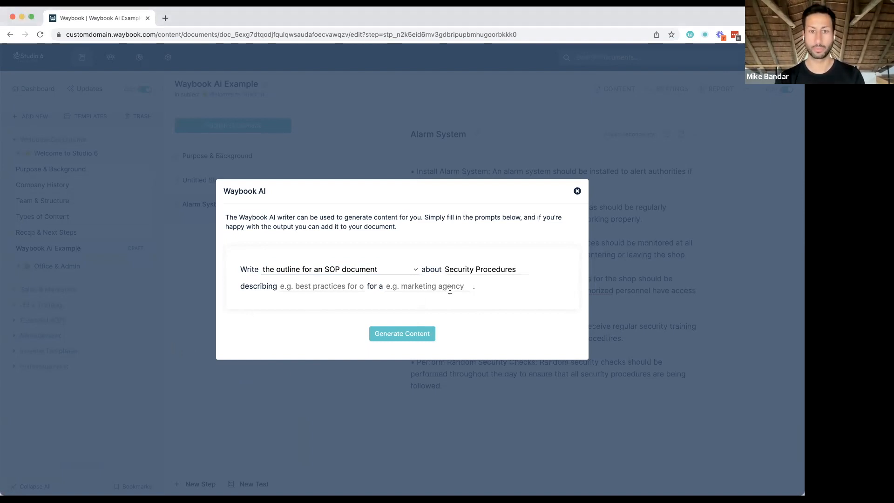
{"action": "type", "text": "the core steps employees should take to ensure shop security"}
{"action": "key", "text": "Tab"}
{"action": "key", "text": "super+Tab"}
{"action": "key", "text": "super+Tab"}
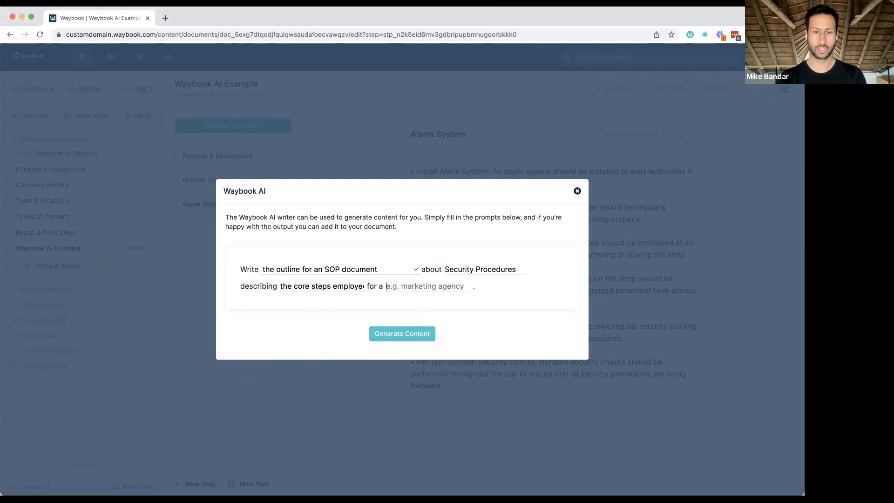
{"action": "type", "text": "chocolate shop"}
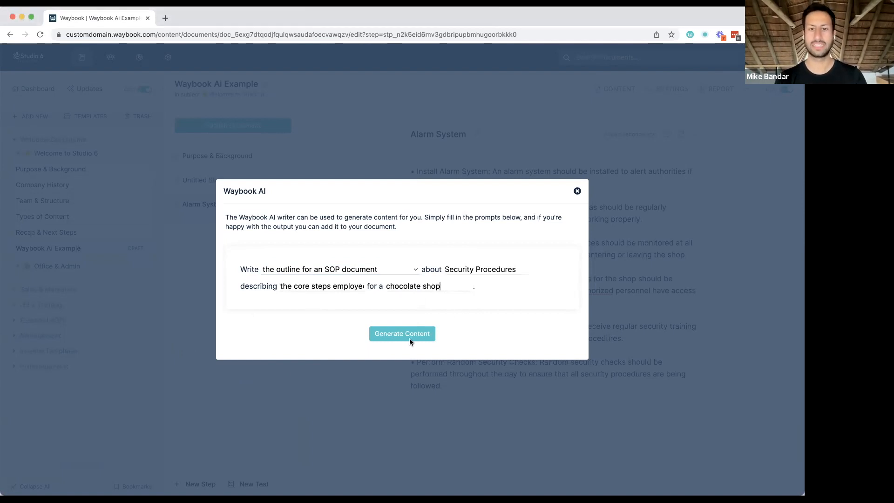
Step: Generate the SOP outline and add it to the document, reading through its introduction, employee duties and emergency protocols sections
{"action": "left_click", "coordinate": [409, 337]}
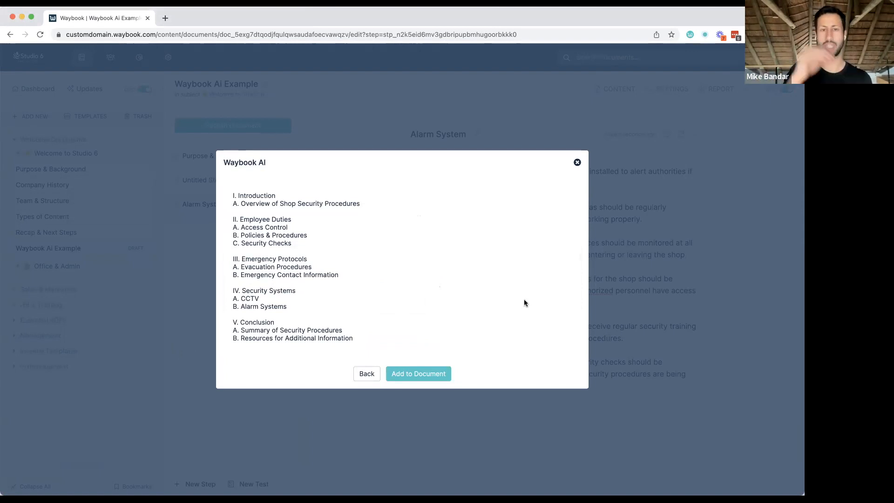
{"action": "left_click", "coordinate": [418, 373]}
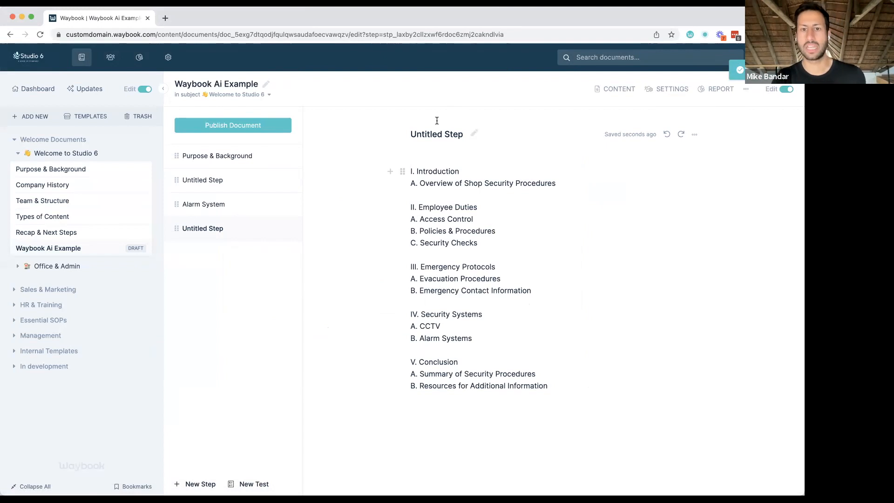
{"action": "left_click_drag", "start_coordinate": [475, 170], "coordinate": [484, 211]}
{"action": "left_click", "coordinate": [573, 189]}
{"action": "left_click_drag", "start_coordinate": [421, 219], "coordinate": [475, 222]}
{"action": "left_click_drag", "start_coordinate": [410, 233], "coordinate": [488, 233]}
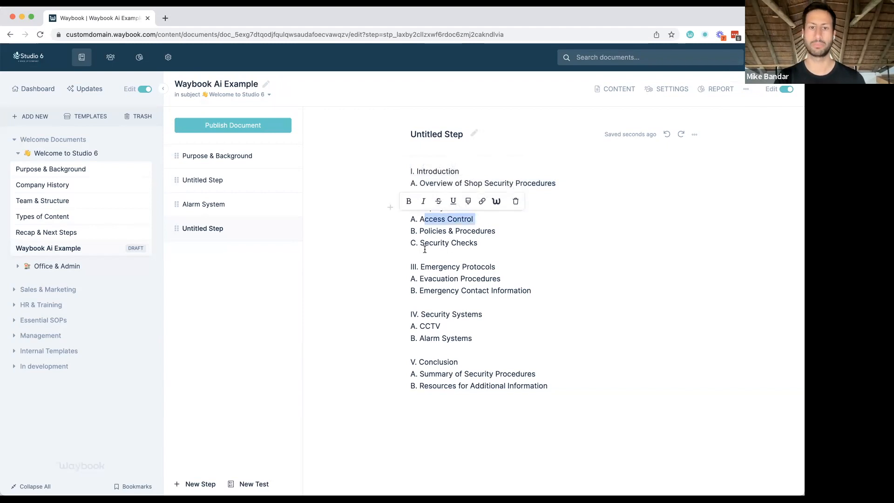
{"action": "left_click", "coordinate": [429, 268]}
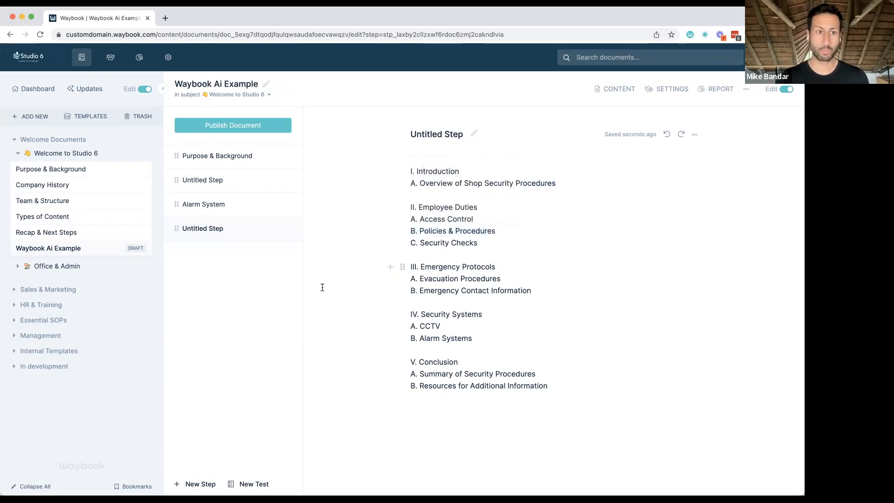
Step: Title the newly added outline step "Security Procedures"
{"action": "left_click", "coordinate": [436, 134]}
{"action": "type", "text": "Security Pr"}
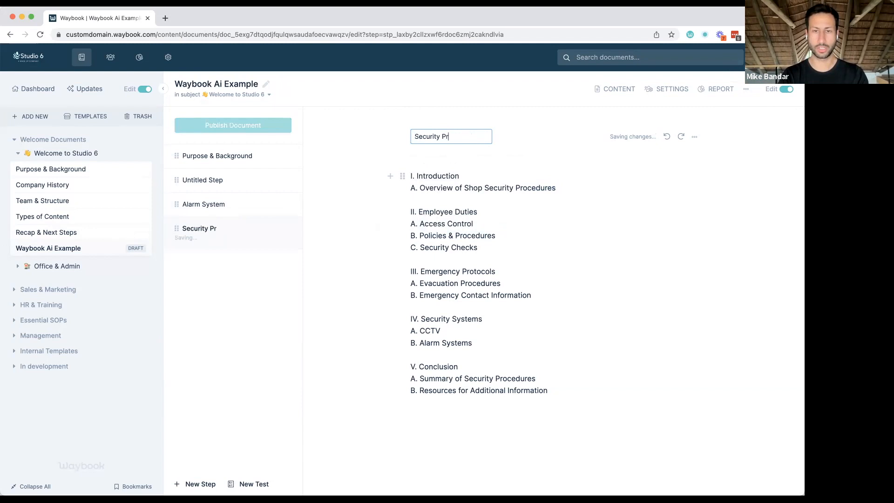
{"action": "type", "text": "ocedures"}
{"action": "key", "text": "Return"}
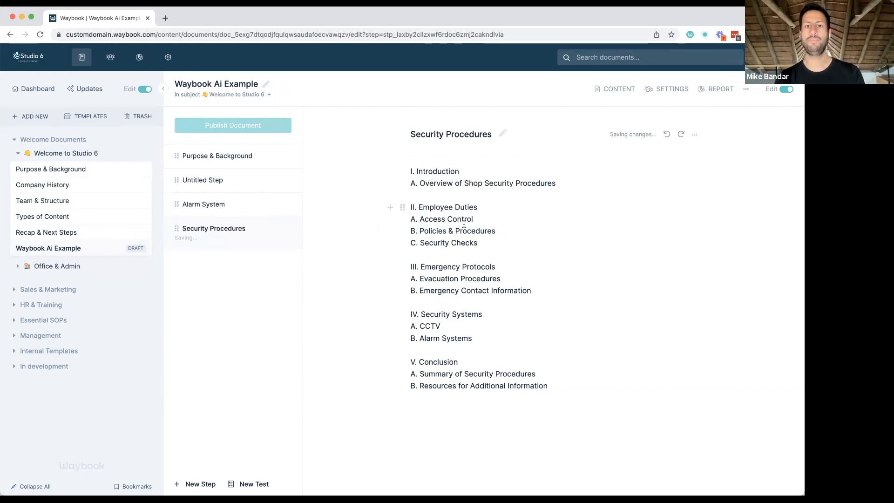
Step: Split the outline from the "II. Employee Duties" section onward into a new step
{"action": "left_click", "coordinate": [402, 206]}
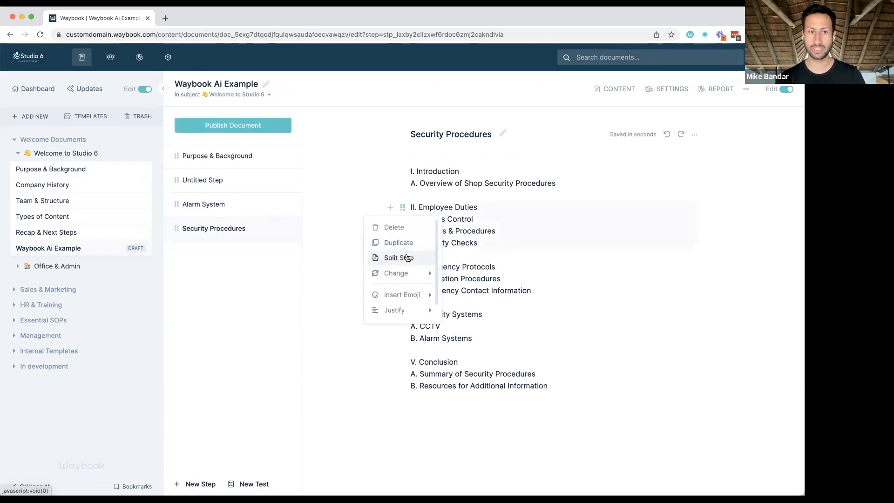
{"action": "left_click", "coordinate": [493, 257]}
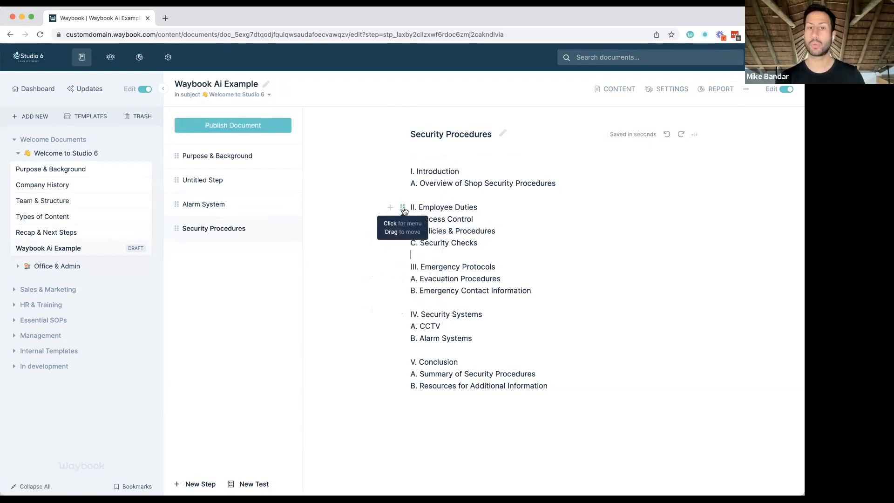
{"action": "left_click", "coordinate": [402, 208]}
{"action": "left_click", "coordinate": [416, 255]}
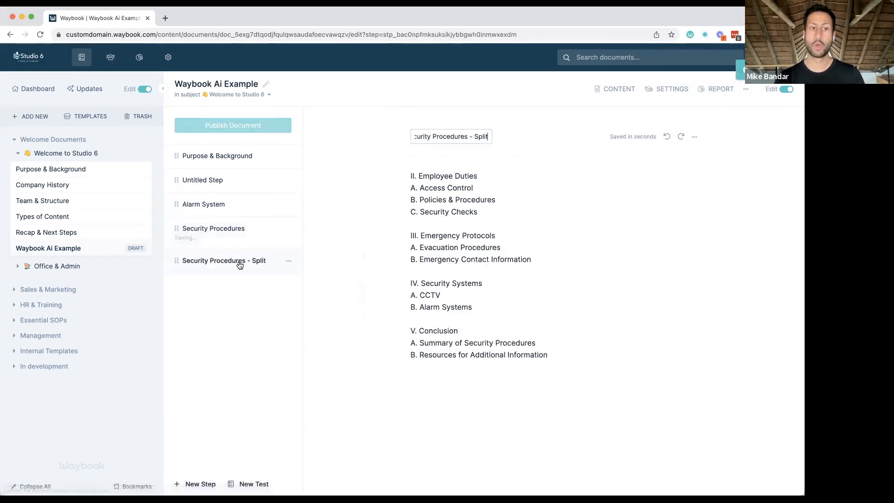
Step: Retitle the split-off step "Employee Duties", reusing the wording of its section heading
{"action": "left_click_drag", "start_coordinate": [418, 175], "coordinate": [477, 172]}
{"action": "key", "text": "ctrl+c"}
{"action": "left_click", "coordinate": [444, 134]}
{"action": "key", "text": "ctrl+v"}
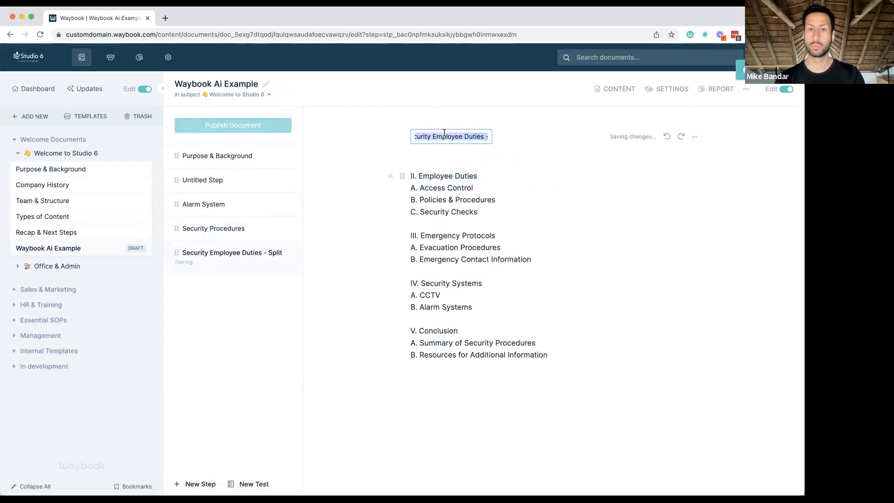
{"action": "key", "text": "Return"}
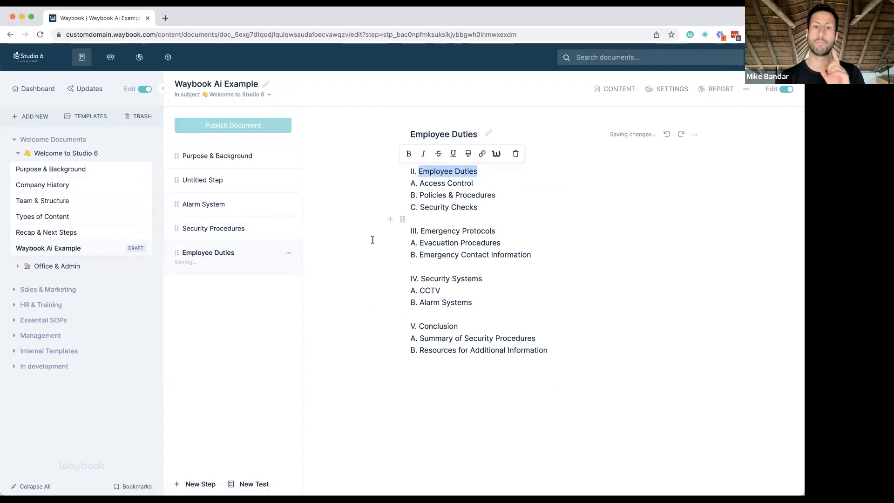
{"action": "left_click", "coordinate": [478, 187]}
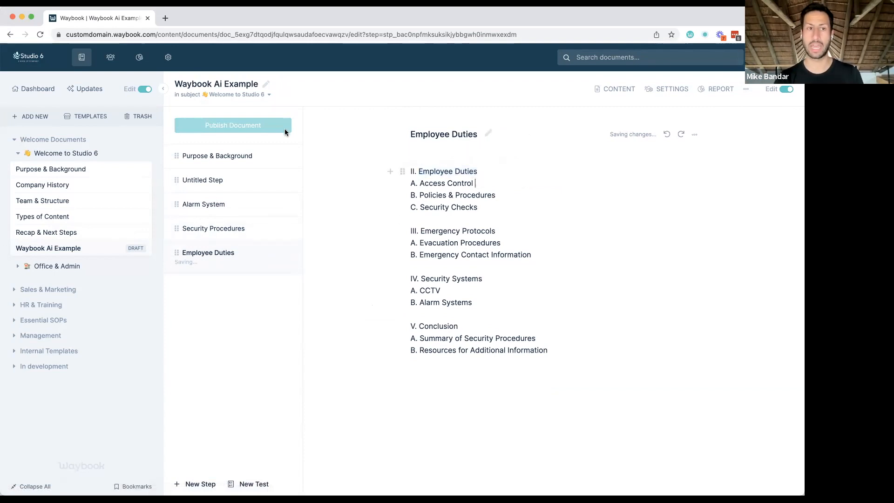
{"action": "triple_click", "coordinate": [231, 84]}
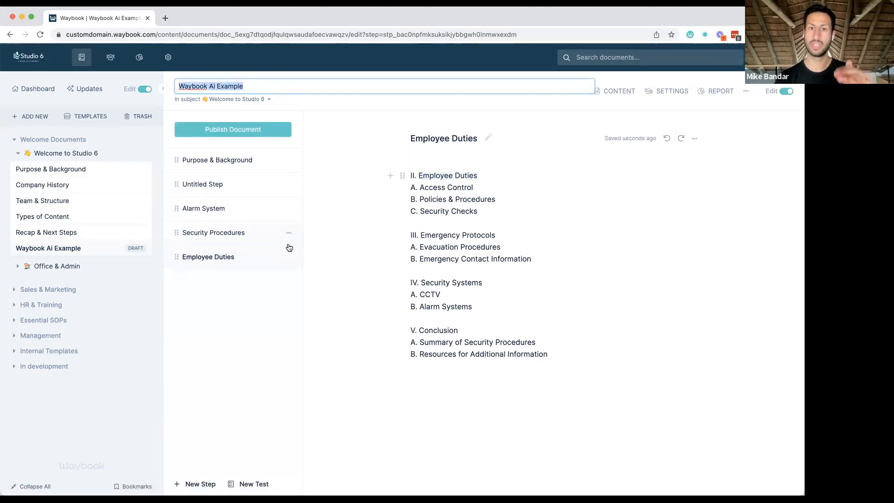
{"action": "left_click", "coordinate": [261, 283]}
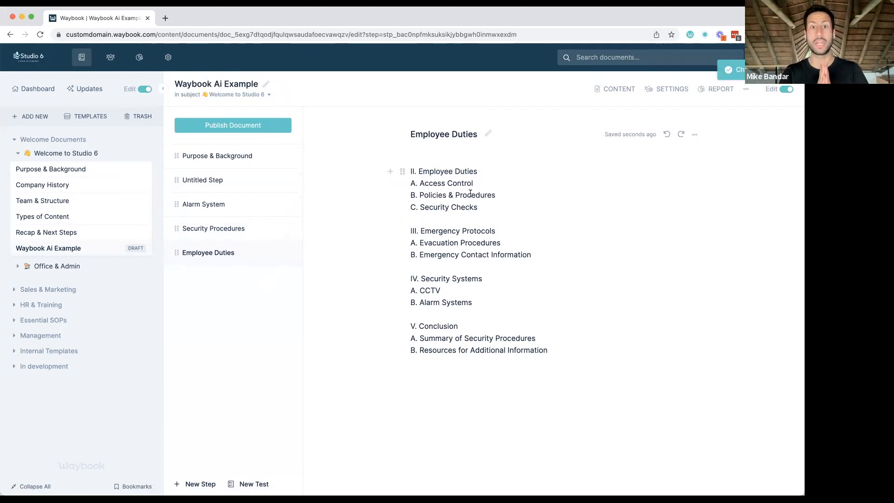
Step: Start the AI Writer again for "the outline for an SOP document" about creating engaging Instagram posts, describing how to create them
{"action": "left_click", "coordinate": [216, 451]}
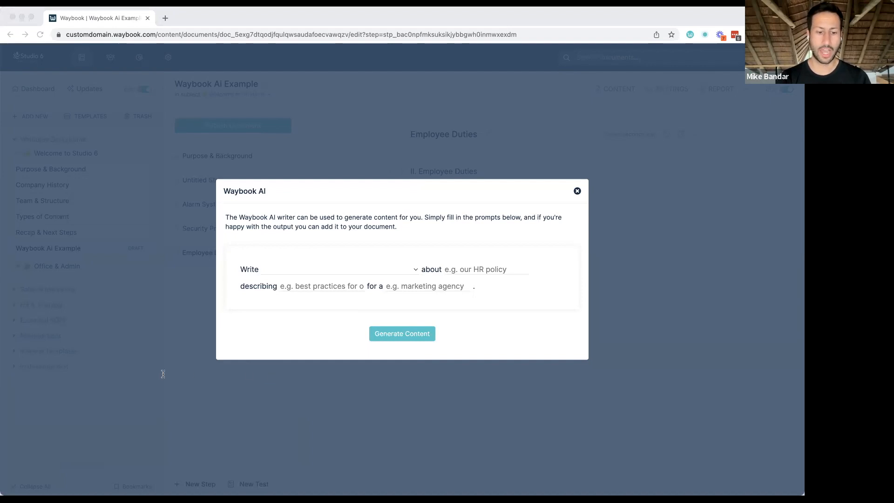
{"action": "left_click", "coordinate": [394, 295]}
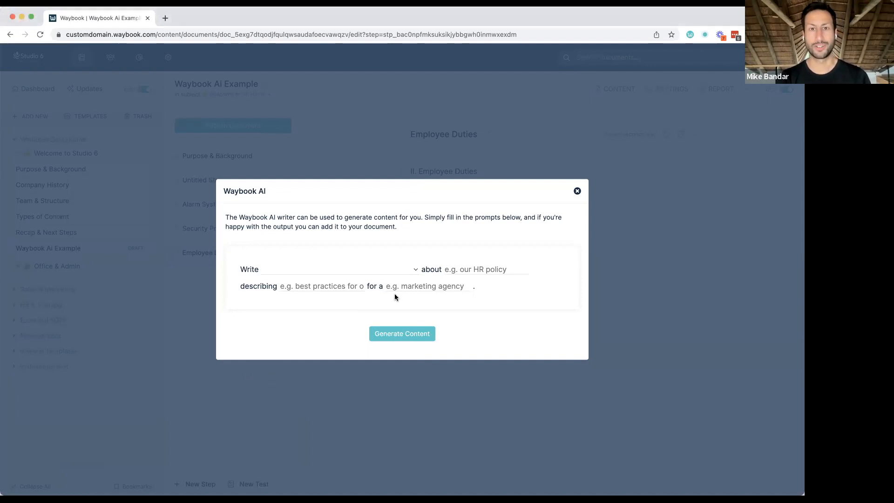
{"action": "left_click", "coordinate": [301, 270]}
{"action": "left_click", "coordinate": [332, 307]}
{"action": "left_click", "coordinate": [458, 269]}
{"action": "key", "text": "super+v"}
{"action": "key", "text": "super+Left"}
{"action": "key", "text": "super+Right"}
{"action": "key", "text": "Tab"}
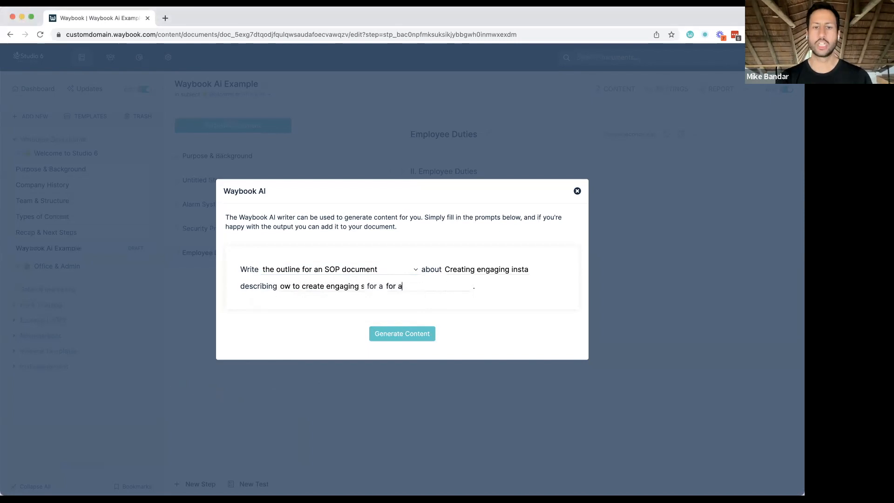
Step: Set the business type in the prompt to "insurance company", and generate the outline for the document
{"action": "key", "text": "BackSpace"}
{"action": "key", "text": "BackSpace"}
{"action": "key", "text": "BackSpace"}
{"action": "key", "text": "BackSpace"}
{"action": "key", "text": "BackSpace"}
{"action": "type", "text": "insuranc"}
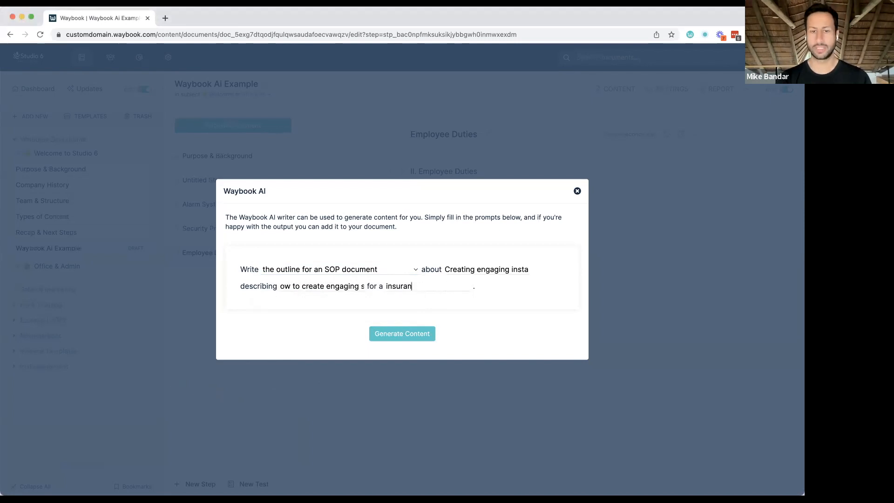
{"action": "type", "text": "e company"}
{"action": "left_click", "coordinate": [412, 333]}
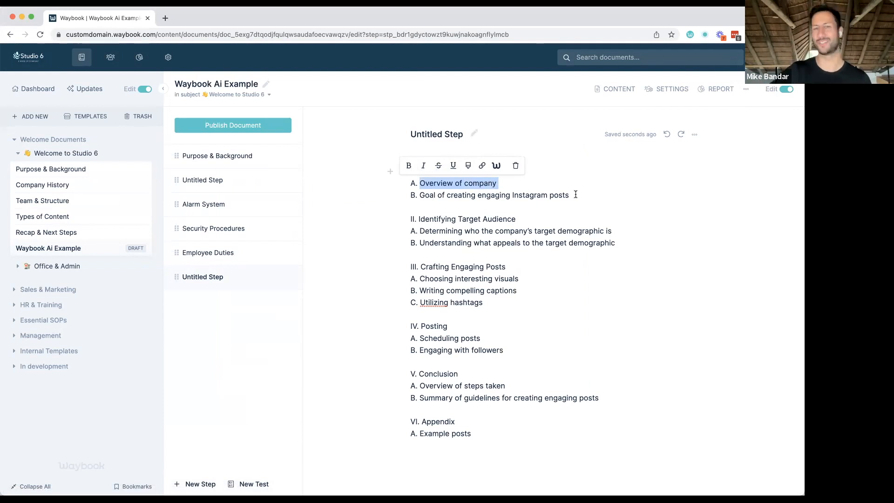
Step: Review the "Identifying Target Audience" section of the generated Instagram outline
{"action": "left_click", "coordinate": [518, 220]}
{"action": "left_click_drag", "start_coordinate": [419, 231], "coordinate": [613, 231]}
{"action": "left_click_drag", "start_coordinate": [456, 243], "coordinate": [622, 247]}
{"action": "left_click", "coordinate": [622, 247]}
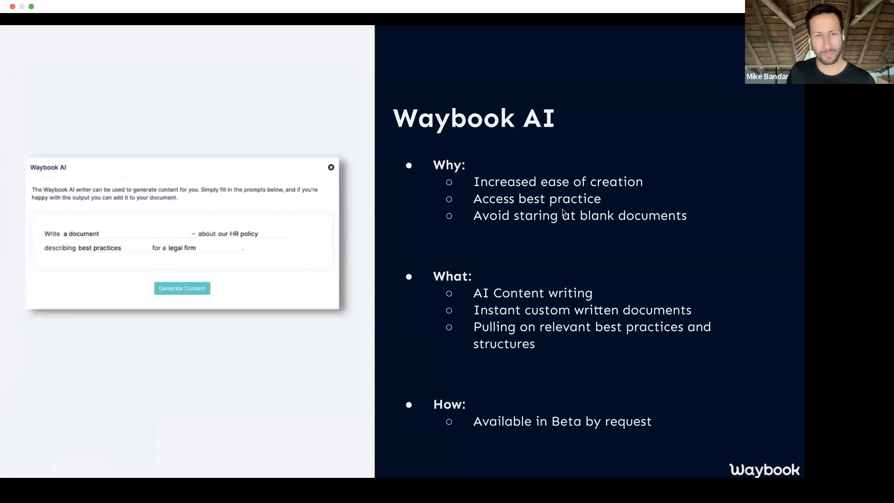
{"action": "left_click", "coordinate": [644, 242]}
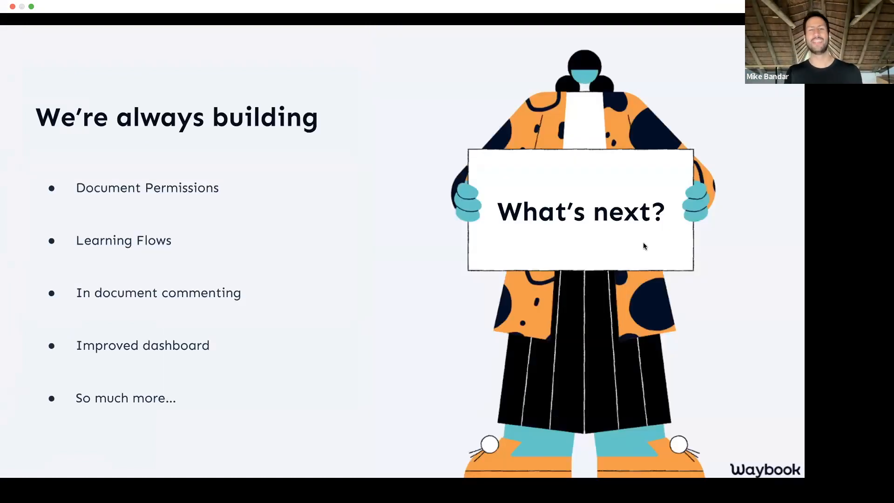